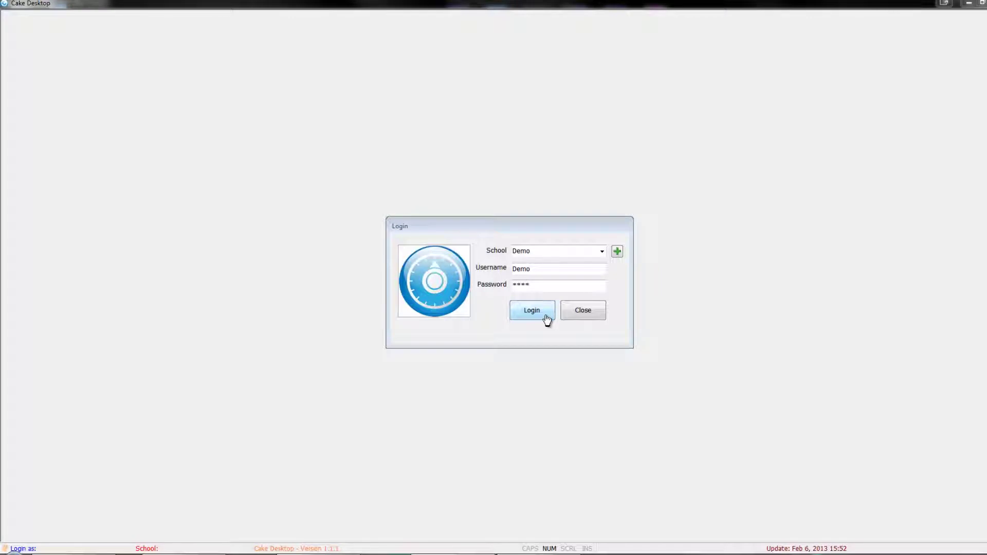
Log in to the Demo school from the login dialog.
{"action": "left_click", "coordinate": [546, 318]}
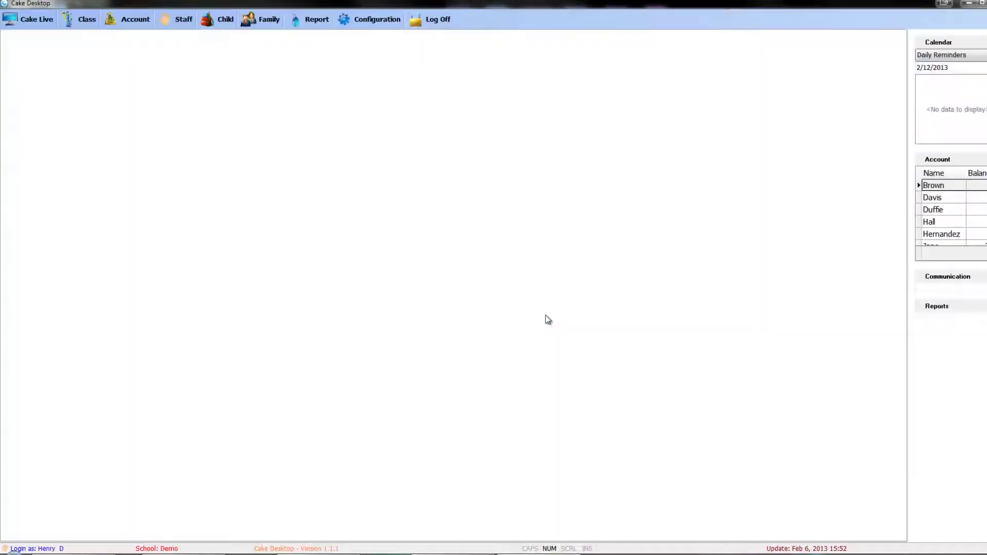
Show the Child's Attendance Report and try sorting by Class and Schedule, moving Schedule and back.
{"action": "left_click", "coordinate": [289, 25]}
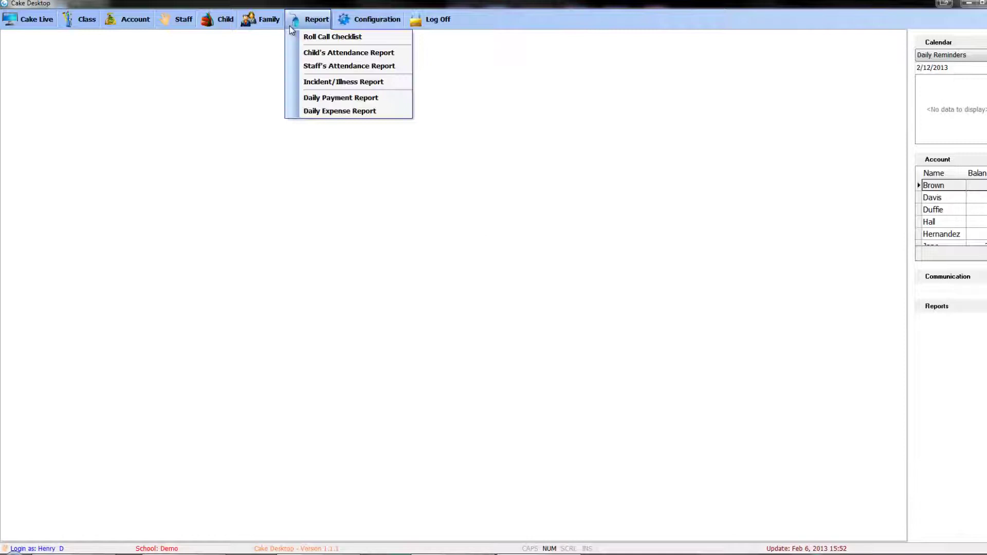
{"action": "left_click", "coordinate": [290, 55]}
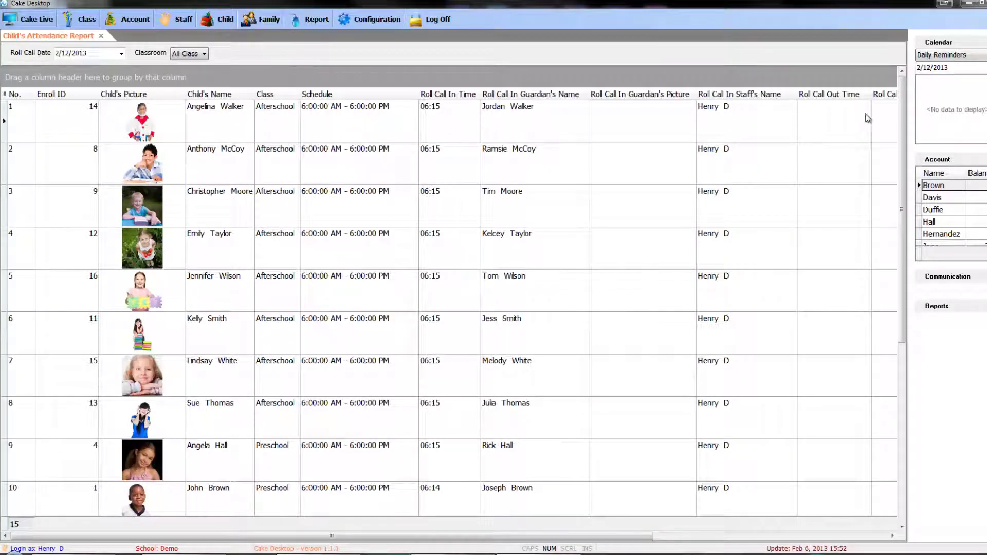
{"action": "left_click_drag", "start_coordinate": [905, 122], "coordinate": [905, 211]}
{"action": "scroll", "coordinate": [906, 211], "scroll_direction": "down", "scroll_amount": 1}
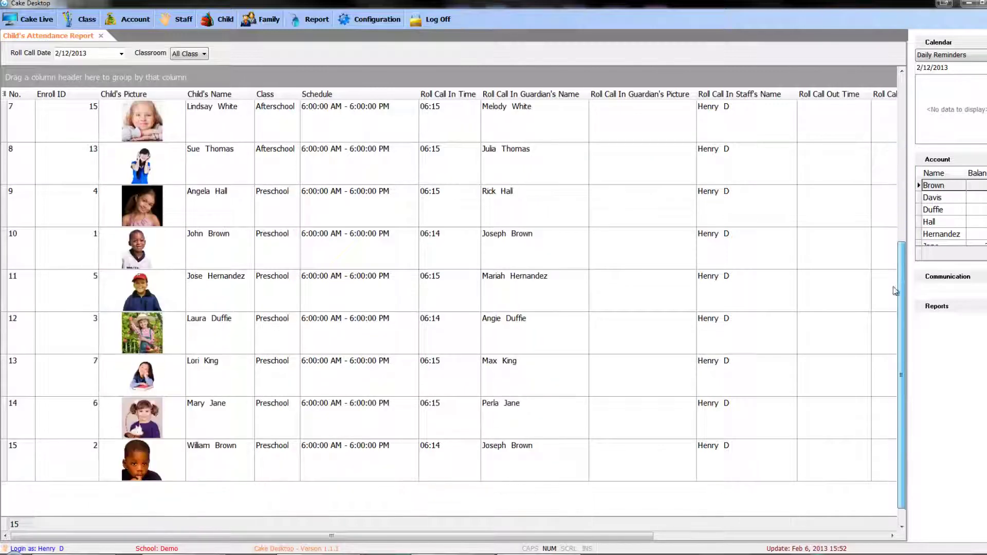
{"action": "scroll", "coordinate": [888, 301], "scroll_direction": "up", "scroll_amount": 2}
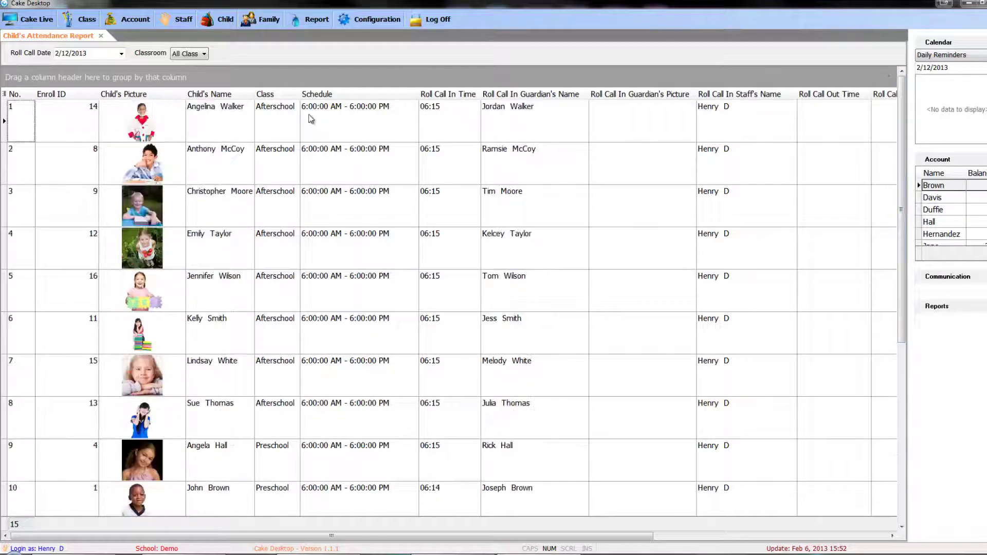
{"action": "left_click", "coordinate": [276, 96]}
{"action": "left_click", "coordinate": [334, 96]}
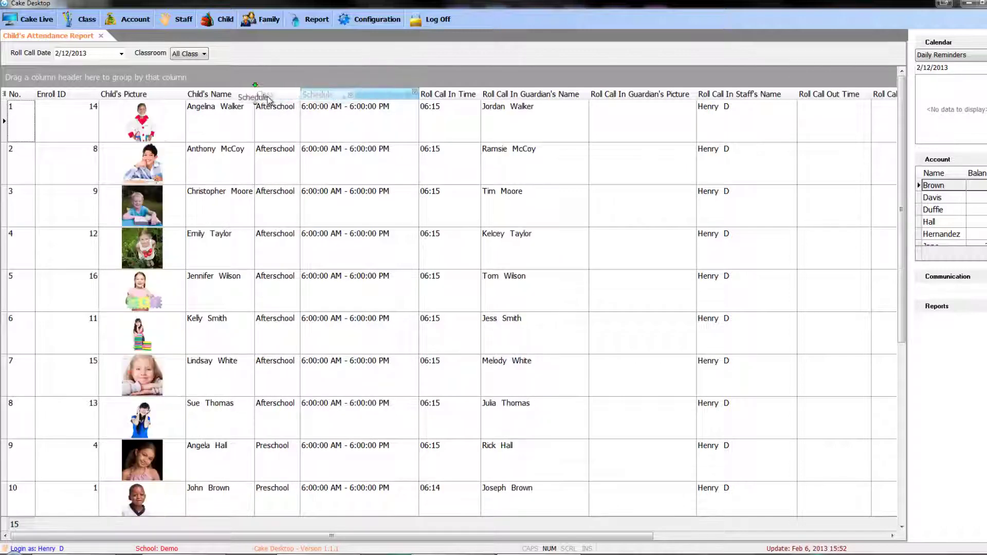
{"action": "mouse_move", "coordinate": [333, 96]}
{"action": "left_mouse_down"}
{"action": "mouse_move", "coordinate": [262, 94]}
{"action": "mouse_move", "coordinate": [422, 94]}
{"action": "mouse_move", "coordinate": [398, 94]}
{"action": "left_mouse_up"}
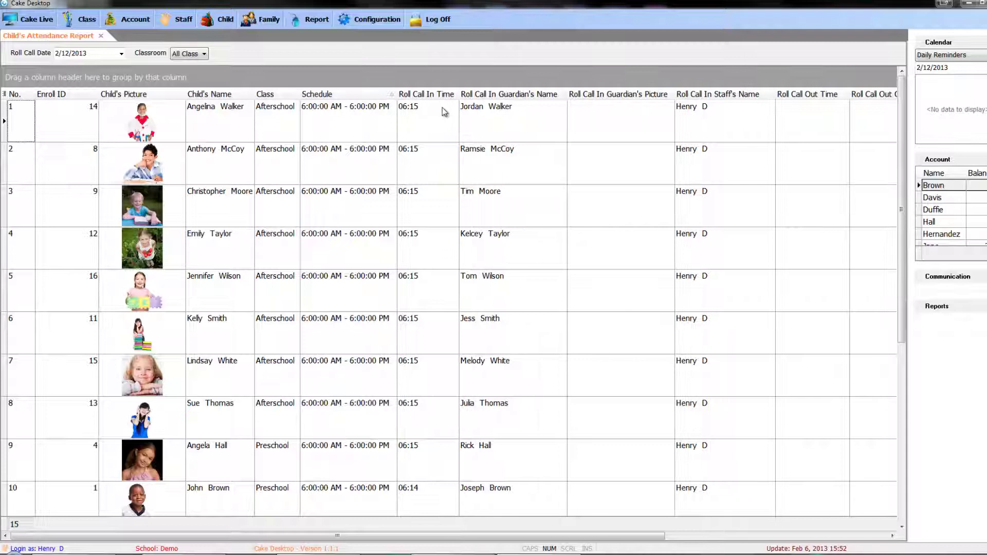
Narrow the Roll Call In Guardian's Picture and Child's Picture columns.
{"action": "left_click_drag", "start_coordinate": [676, 94], "coordinate": [668, 95]}
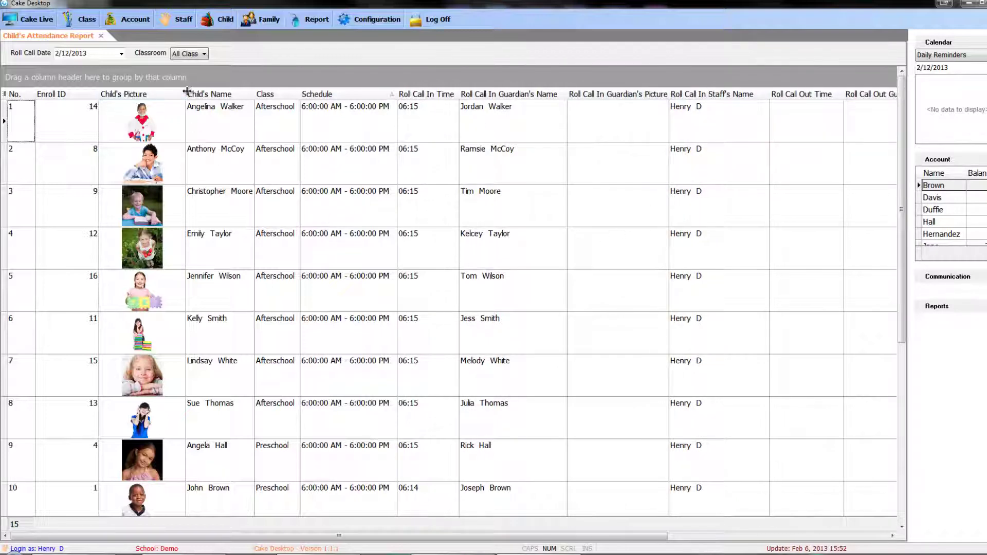
{"action": "left_click_drag", "start_coordinate": [186, 94], "coordinate": [169, 97]}
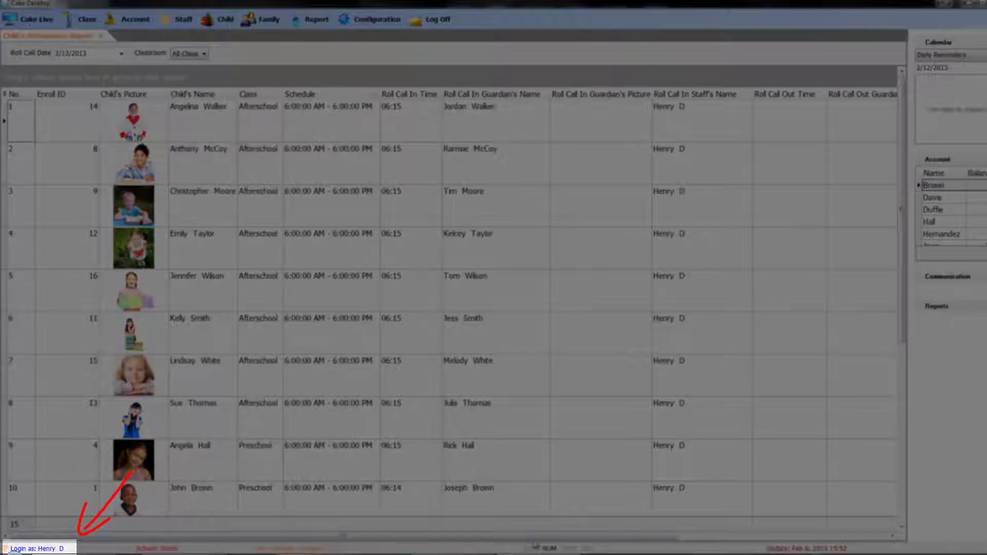
{"action": "left_click_drag", "start_coordinate": [535, 544], "coordinate": [802, 544]}
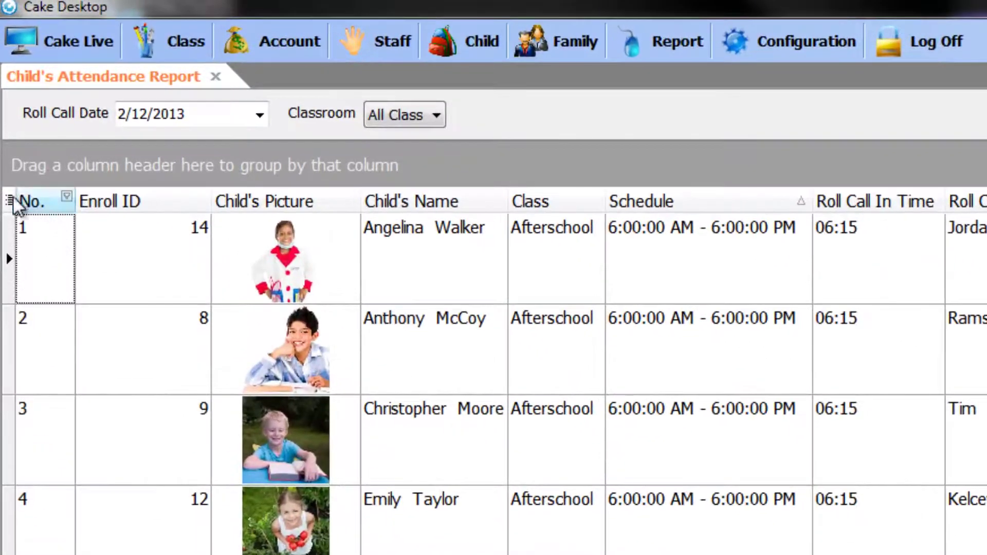
{"action": "left_click", "coordinate": [8, 202]}
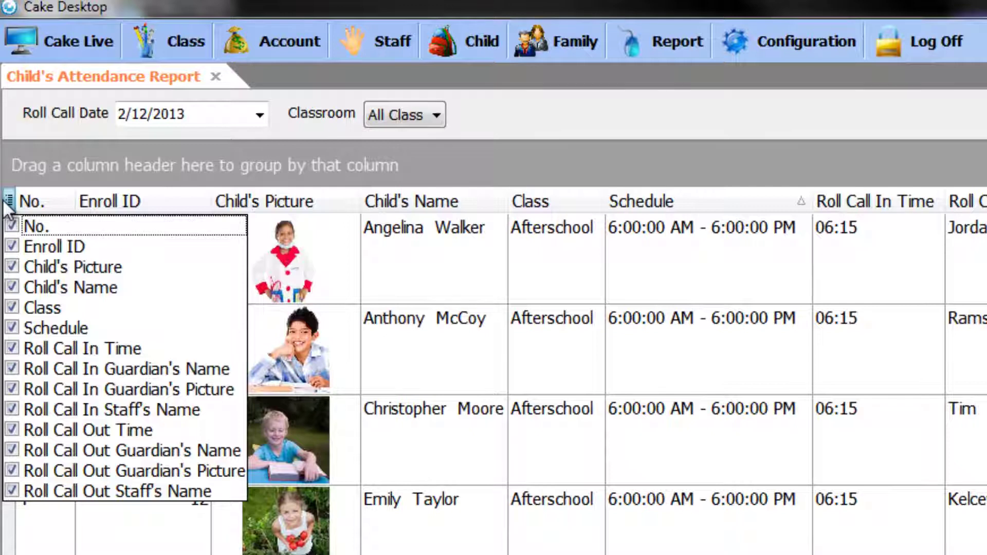
{"action": "left_click", "coordinate": [8, 201]}
{"action": "left_click", "coordinate": [260, 114]}
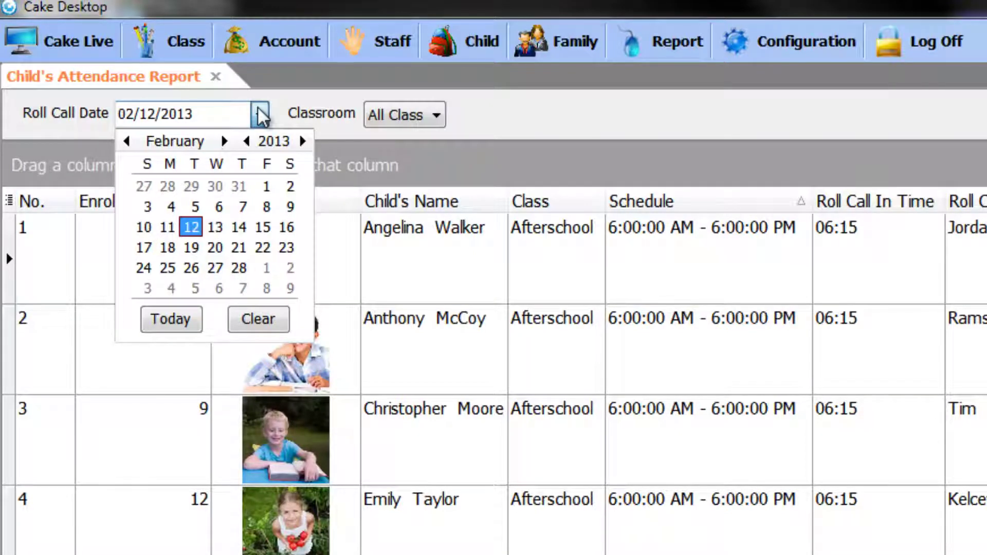
{"action": "left_click", "coordinate": [260, 115]}
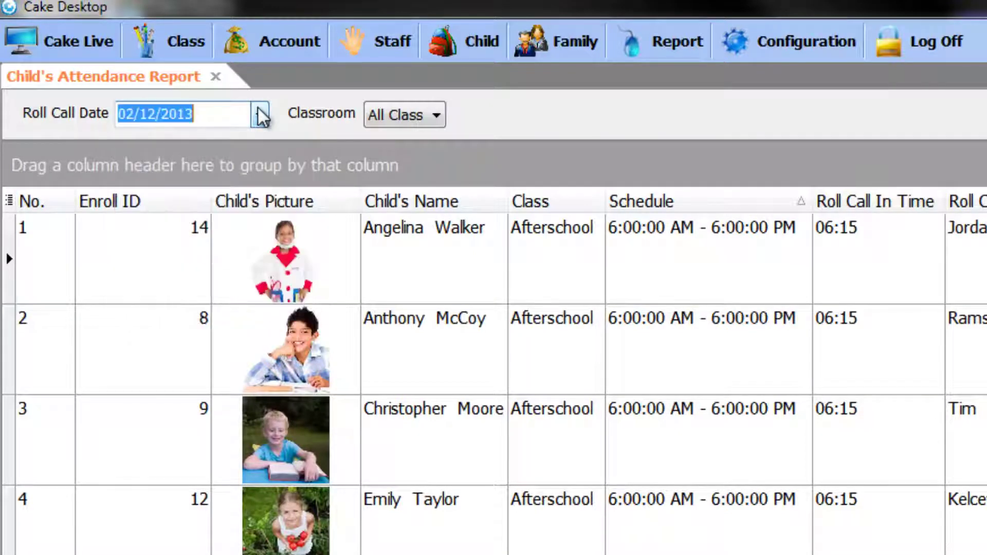
{"action": "left_click", "coordinate": [437, 117]}
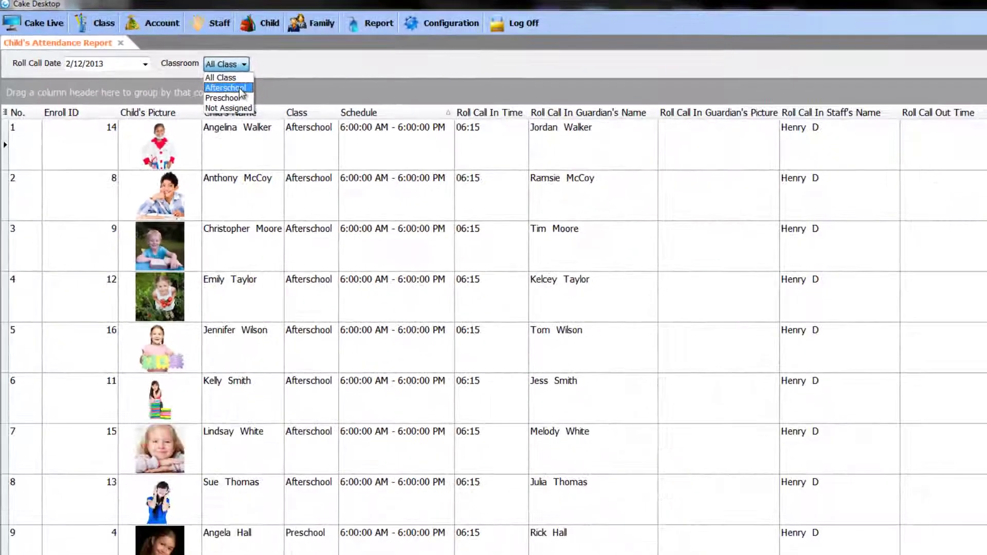
{"action": "left_click", "coordinate": [296, 109]}
{"action": "left_click", "coordinate": [242, 67]}
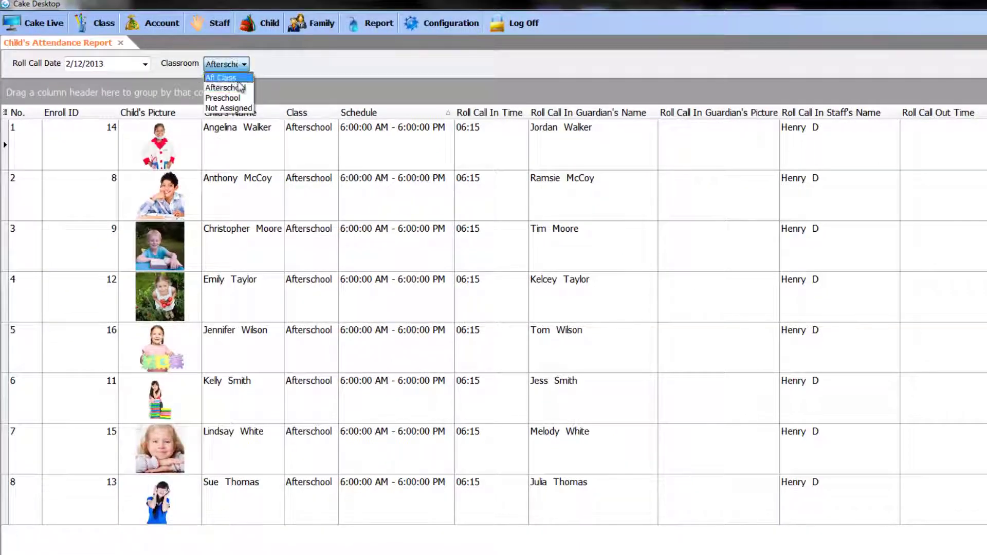
{"action": "left_click", "coordinate": [236, 100]}
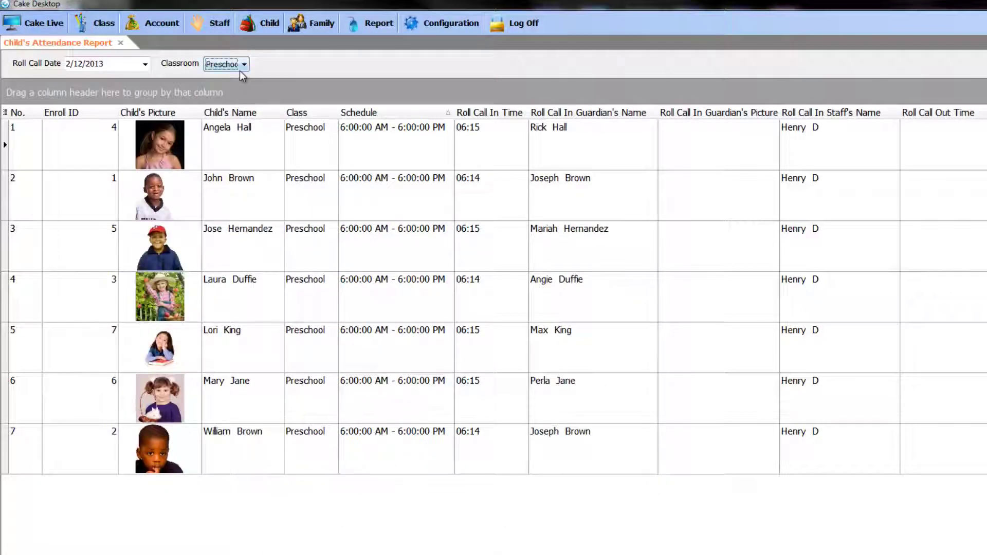
{"action": "left_click", "coordinate": [240, 67]}
{"action": "left_click", "coordinate": [239, 79]}
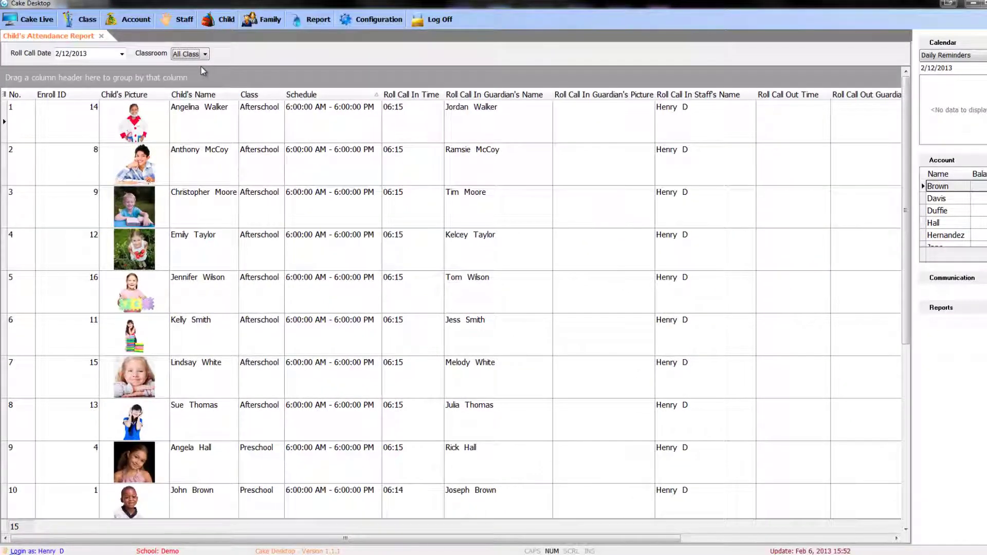
Close the report, switch to the Class list and pick the child for a manual clock-in.
{"action": "left_click", "coordinate": [102, 38]}
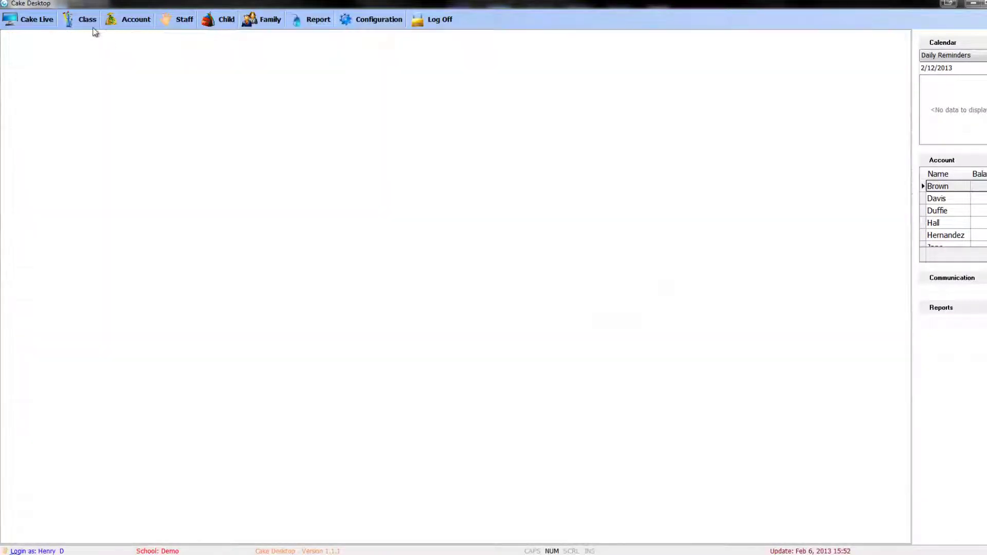
{"action": "left_click", "coordinate": [90, 25]}
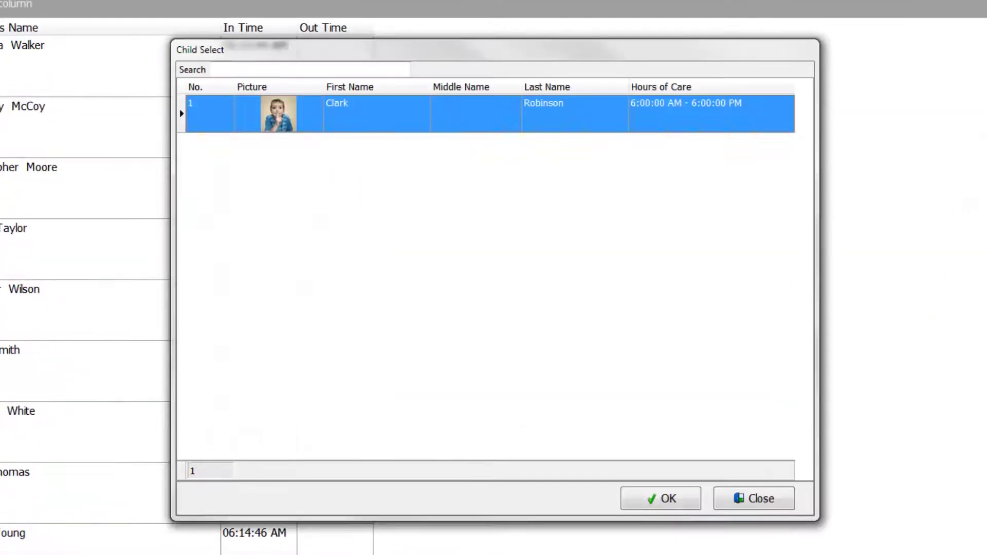
{"action": "double_click", "coordinate": [558, 115]}
Clock the child in with the guardian as drop-off, saving at 07:22:14 AM.
{"action": "left_click", "coordinate": [487, 245]}
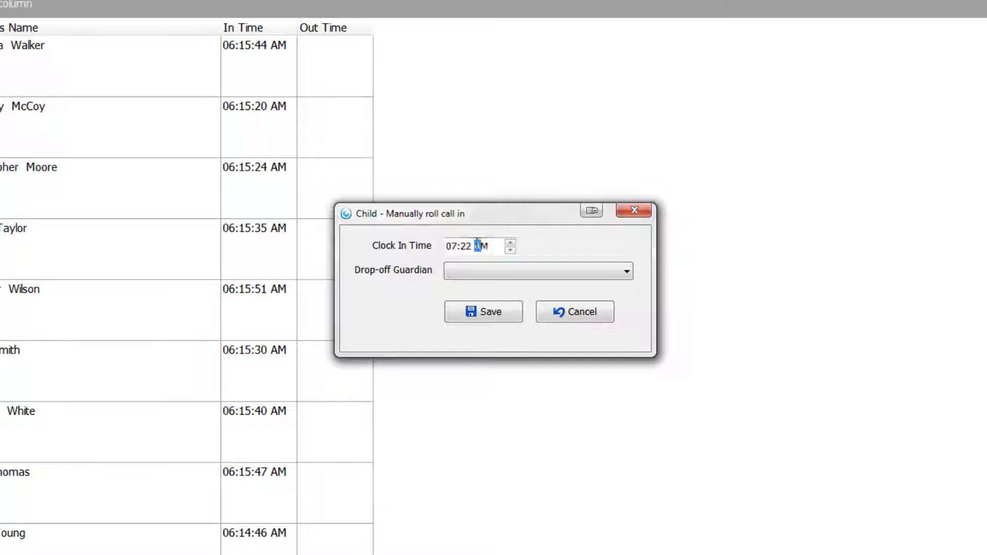
{"action": "left_click", "coordinate": [490, 267]}
{"action": "left_click", "coordinate": [501, 301]}
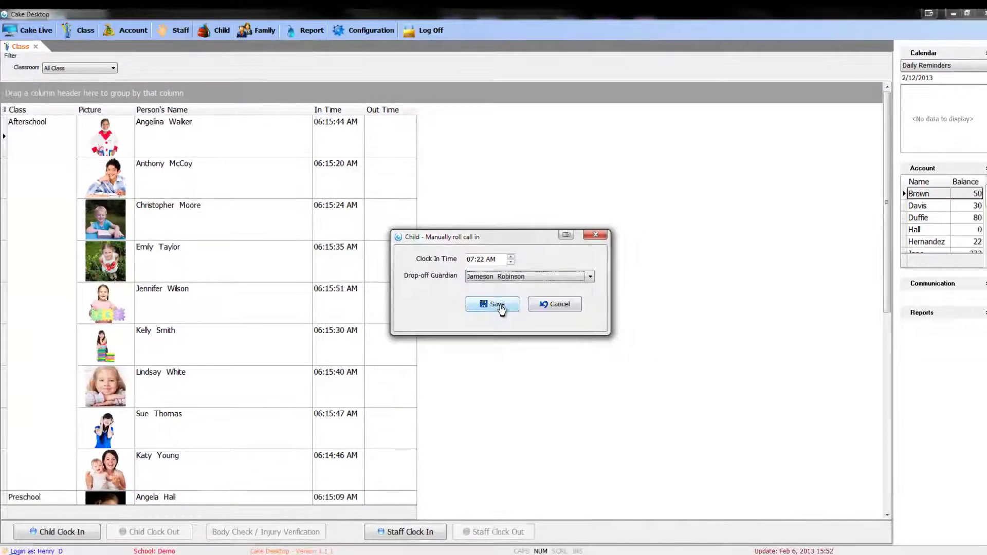
{"action": "left_click", "coordinate": [313, 261]}
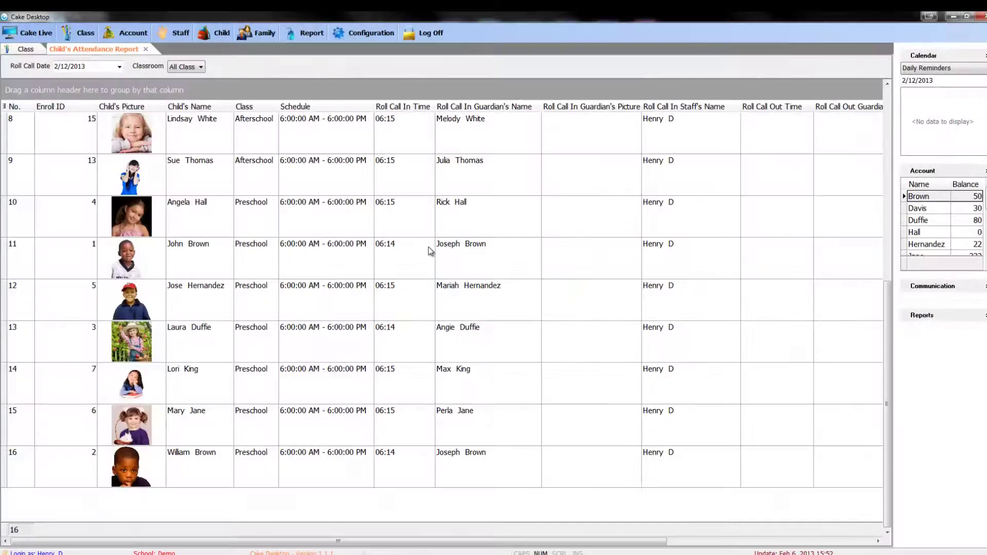
{"action": "scroll", "coordinate": [427, 251], "scroll_direction": "up", "scroll_amount": 3}
Select the first Preschool child and start a manual clock-out.
{"action": "left_click", "coordinate": [427, 251]}
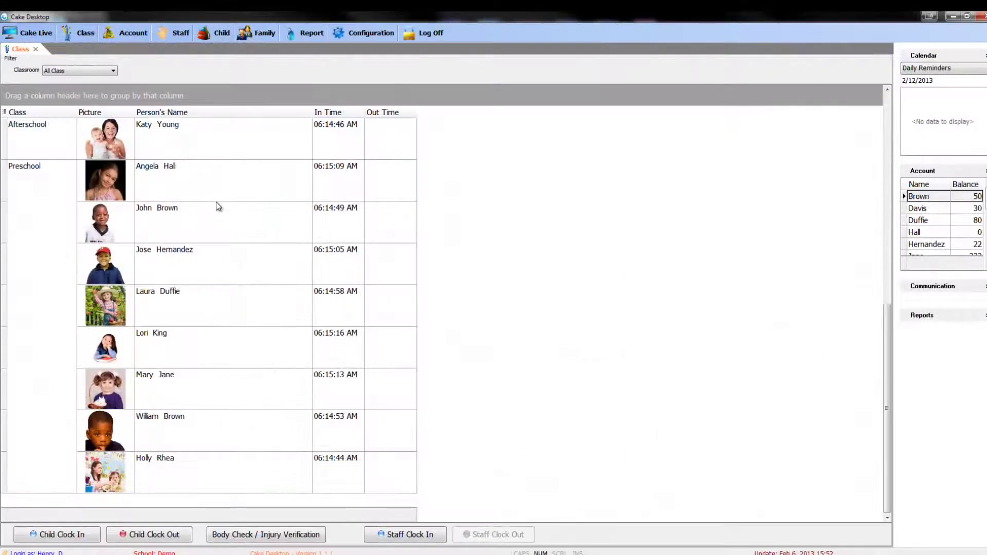
{"action": "left_click", "coordinate": [216, 180]}
{"action": "left_click", "coordinate": [172, 534]}
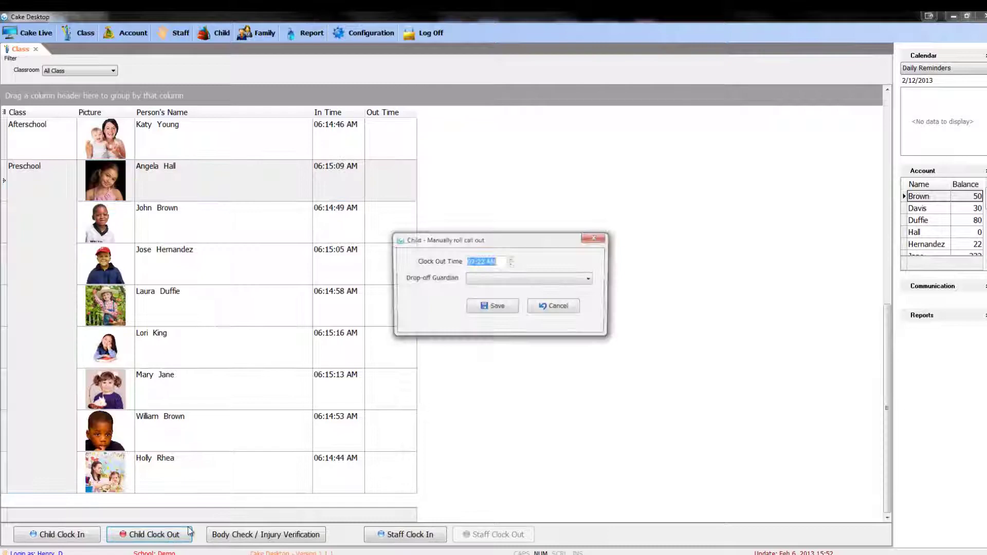
Clock the child out at 07:22 with the child's guardian as pick-up.
{"action": "left_click", "coordinate": [508, 279]}
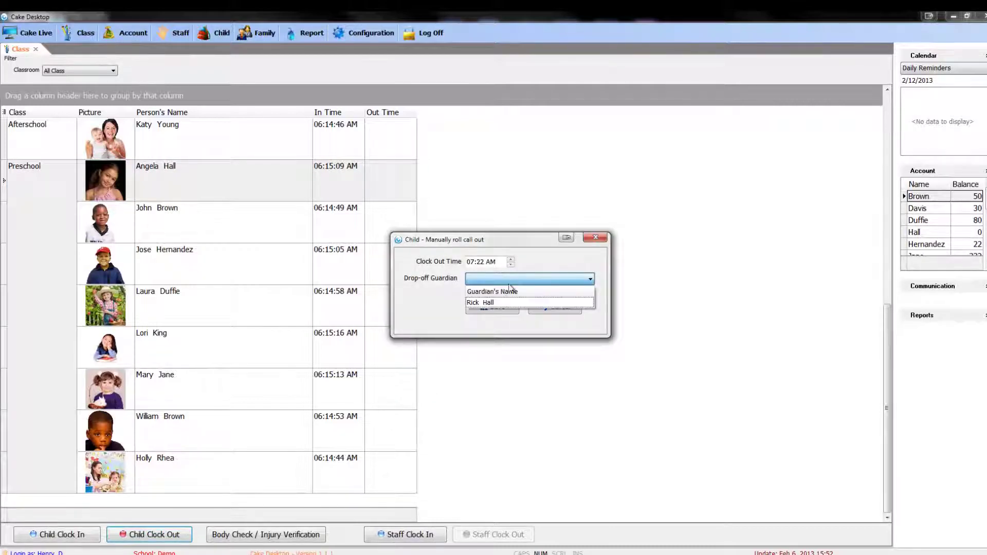
{"action": "left_click", "coordinate": [503, 300]}
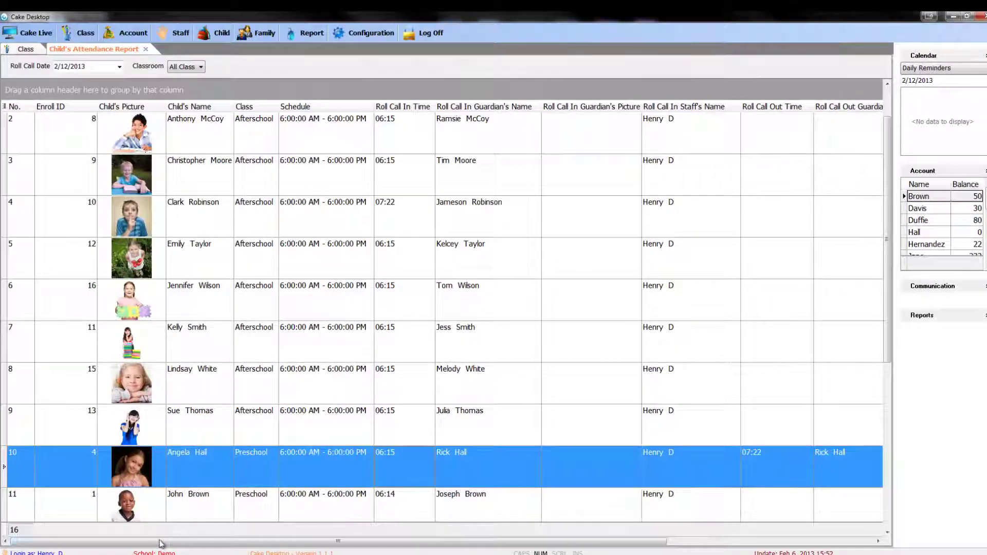
{"action": "left_click_drag", "start_coordinate": [161, 544], "coordinate": [517, 544]}
{"action": "scroll", "coordinate": [528, 417], "scroll_direction": "down", "scroll_amount": 3}
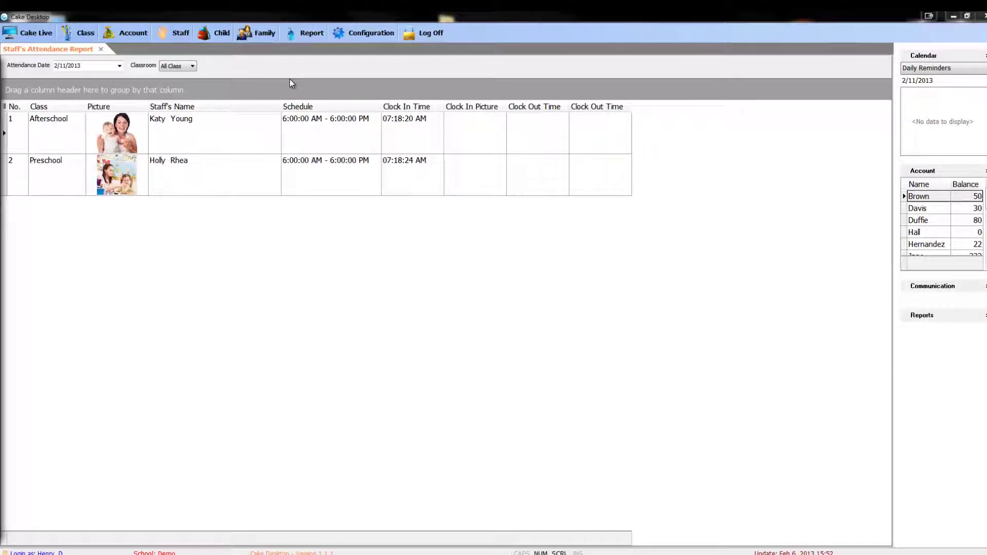
Narrow the Staff's Name column in the staff attendance report.
{"action": "left_click_drag", "start_coordinate": [282, 106], "coordinate": [208, 108]}
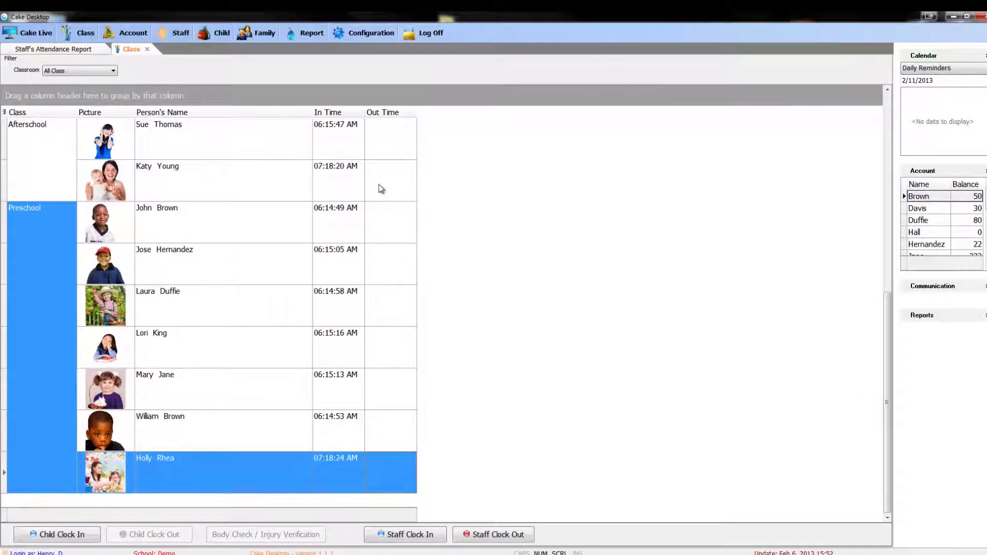
{"action": "left_click", "coordinate": [379, 188]}
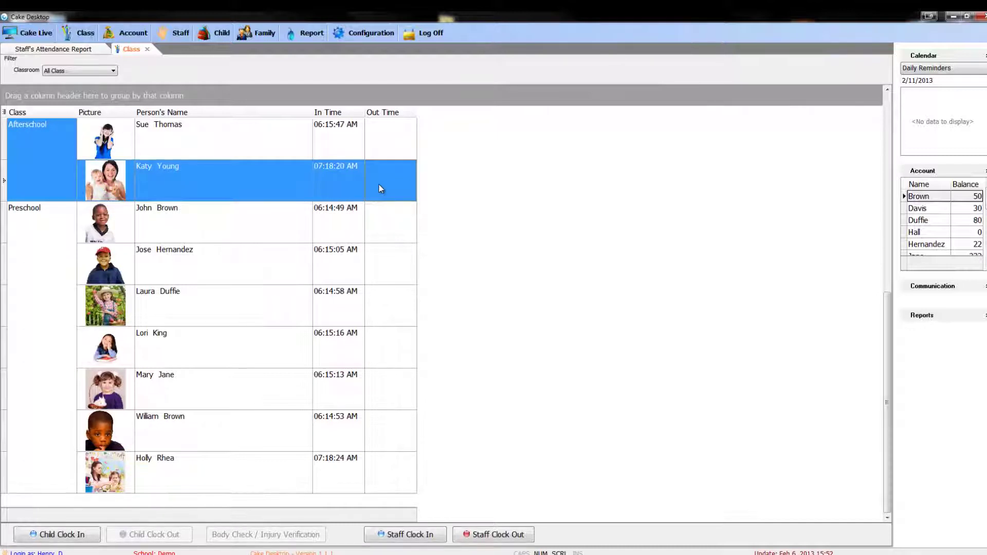
{"action": "left_click", "coordinate": [380, 473]}
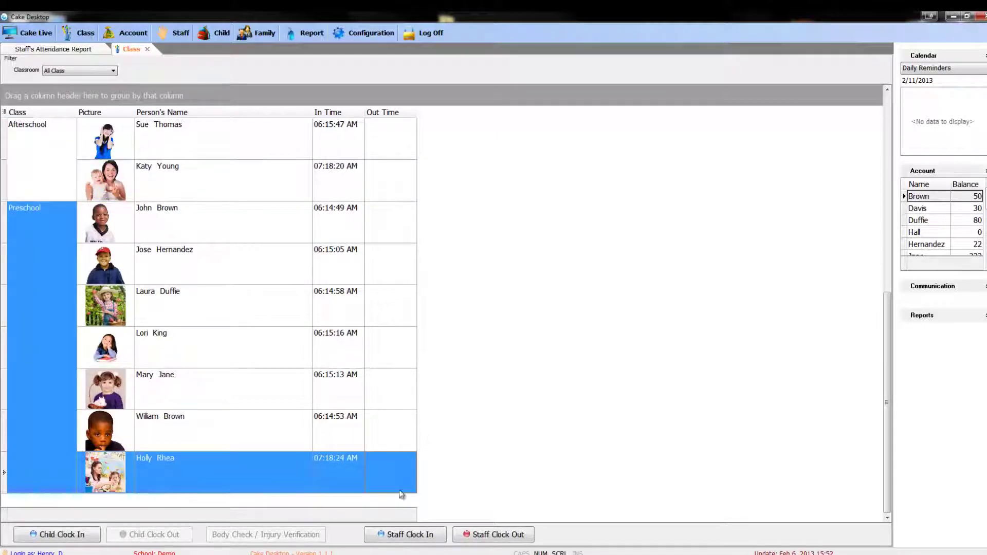
{"action": "left_click", "coordinate": [481, 536]}
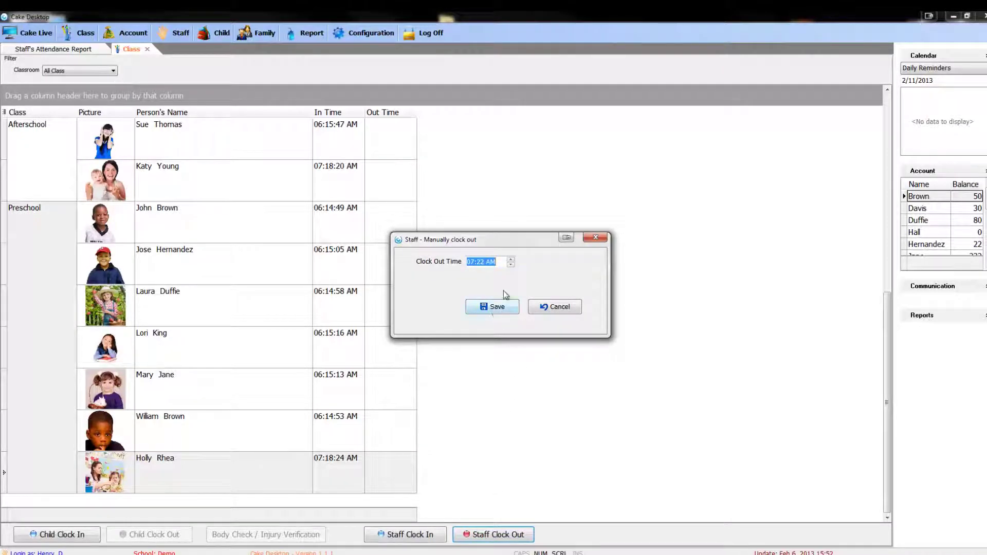
{"action": "left_click", "coordinate": [511, 261]}
{"action": "left_click", "coordinate": [498, 306]}
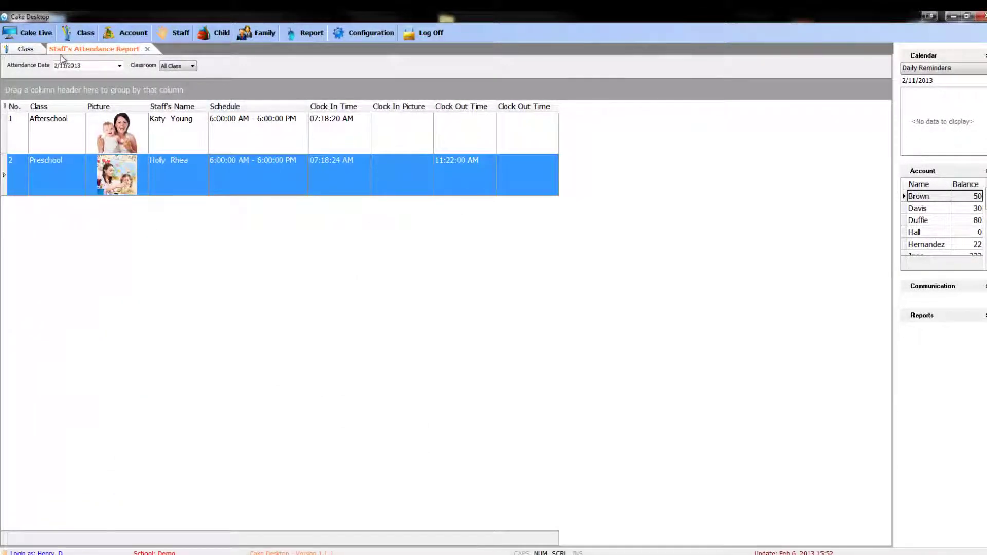
{"action": "scroll", "coordinate": [464, 502], "scroll_direction": "down", "scroll_amount": 3}
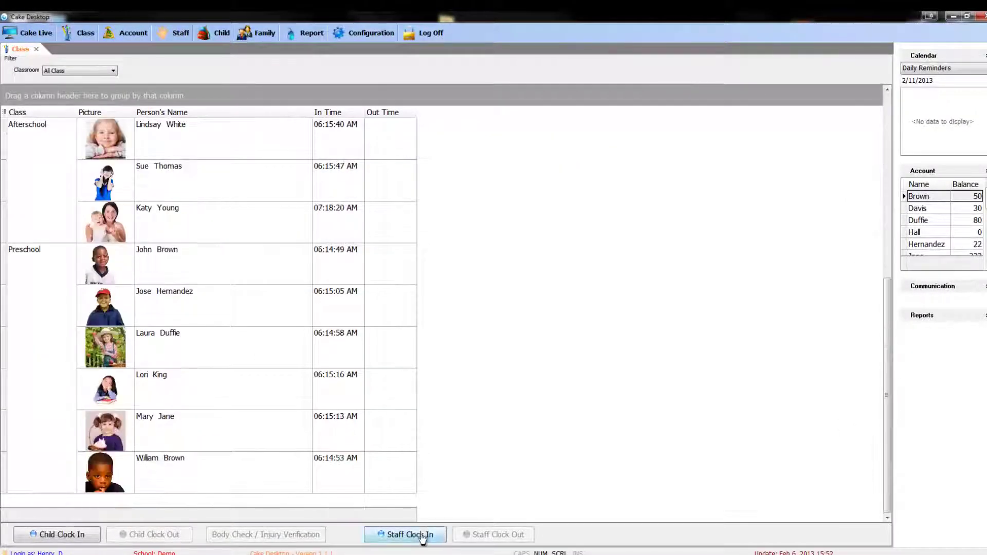
{"action": "left_click", "coordinate": [421, 534]}
{"action": "double_click", "coordinate": [467, 166]}
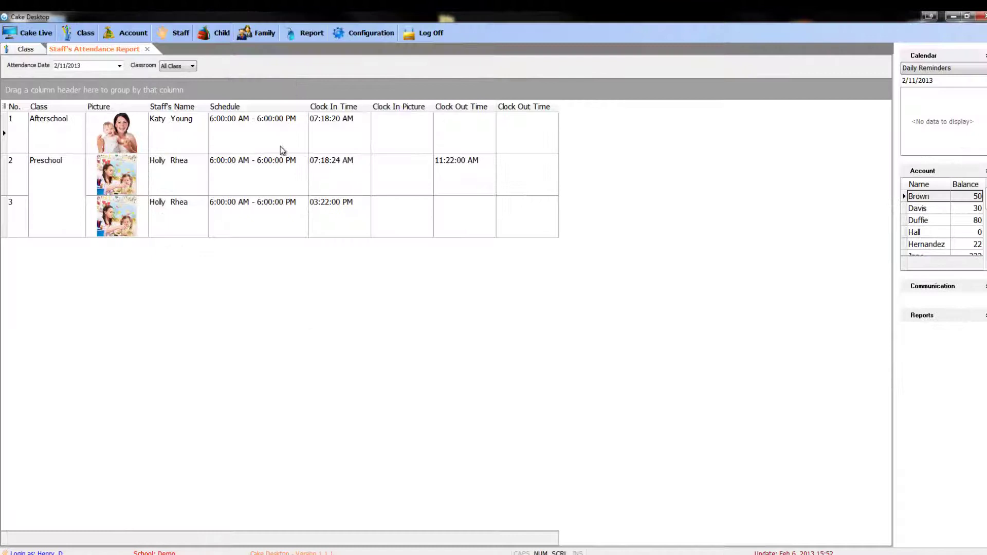
{"action": "left_click", "coordinate": [212, 230]}
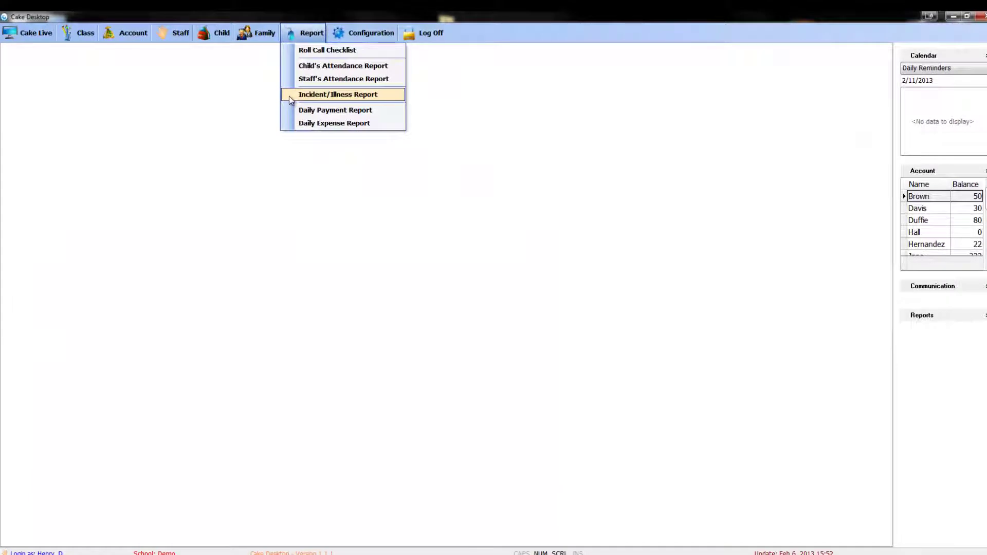
Show the Incident/Illness Report and start a new incident/illness record.
{"action": "left_click", "coordinate": [291, 95]}
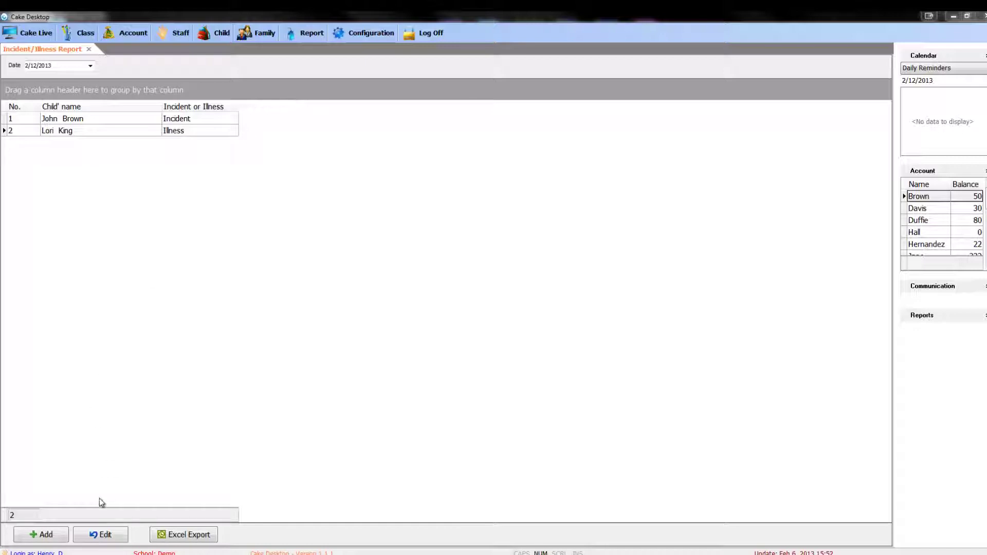
{"action": "left_click", "coordinate": [54, 535]}
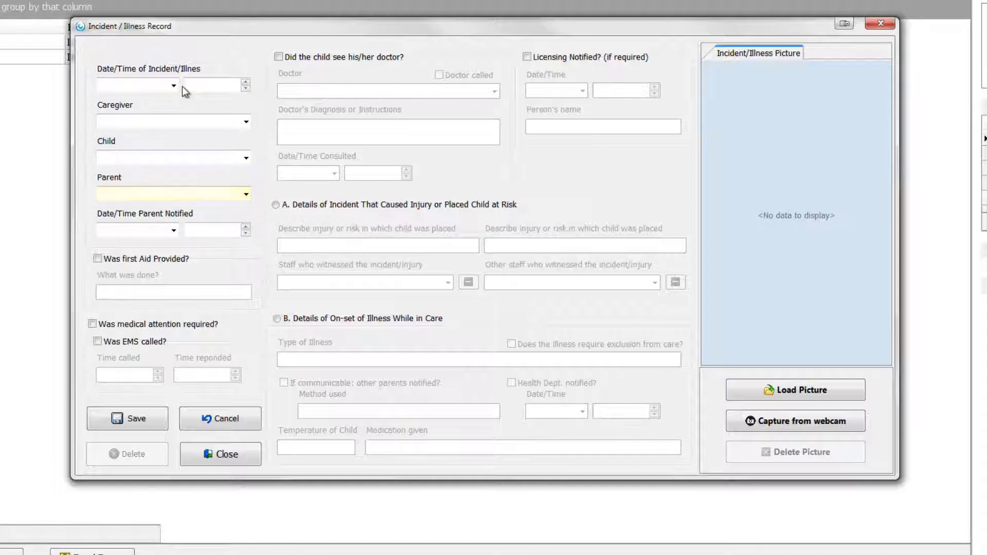
Tick then clear the first aid, medical attention and EMS called checkboxes.
{"action": "left_click", "coordinate": [98, 259]}
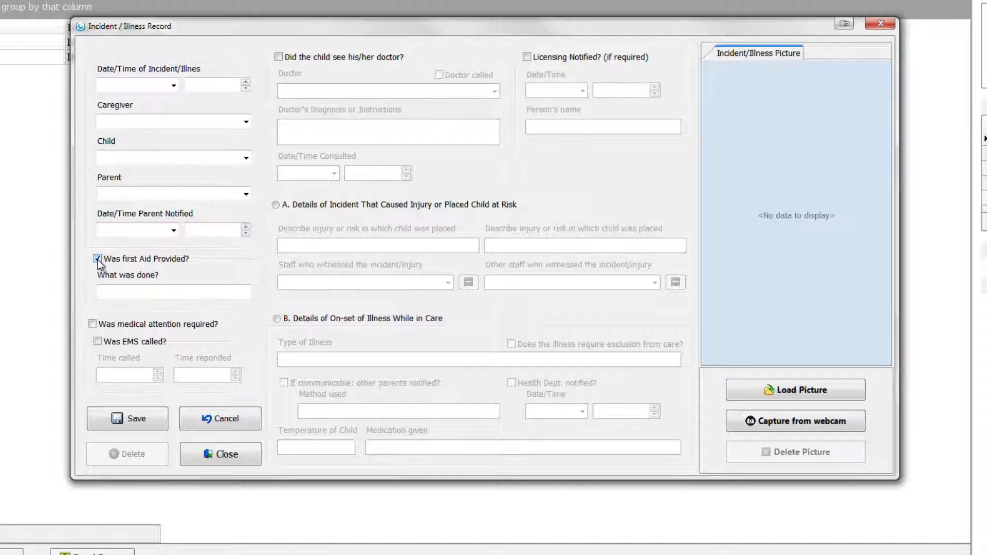
{"action": "left_click", "coordinate": [93, 327]}
{"action": "left_click", "coordinate": [99, 343]}
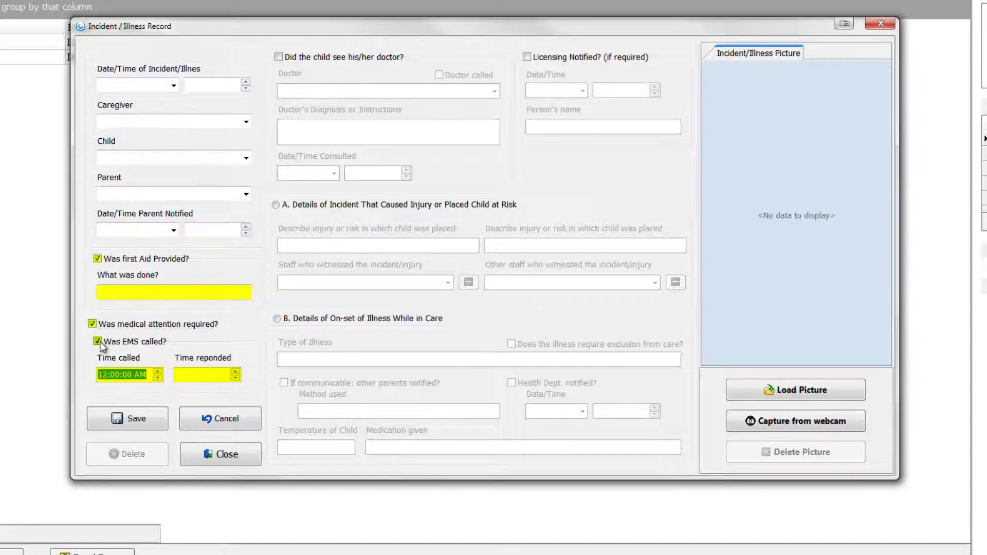
{"action": "left_click", "coordinate": [98, 342]}
{"action": "left_click", "coordinate": [93, 325]}
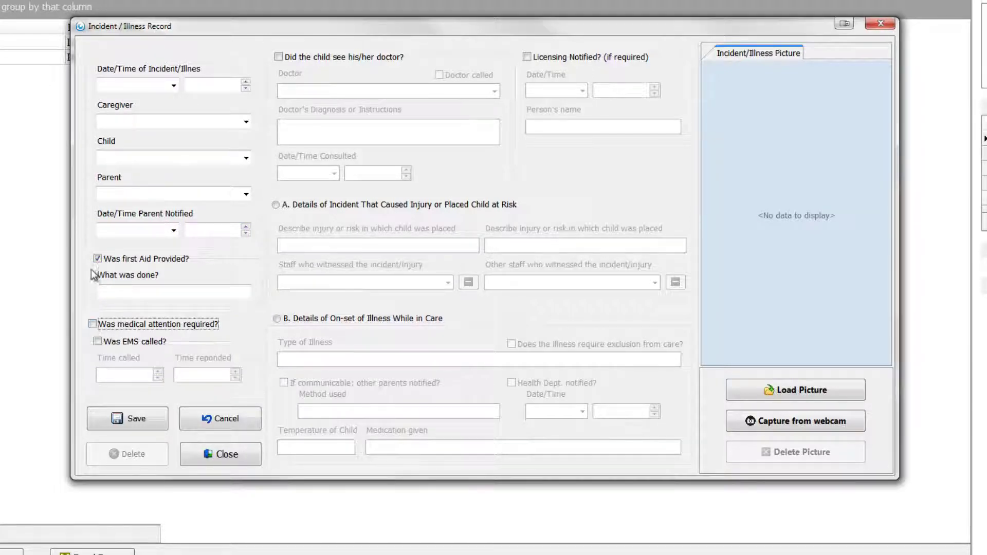
{"action": "left_click", "coordinate": [98, 260]}
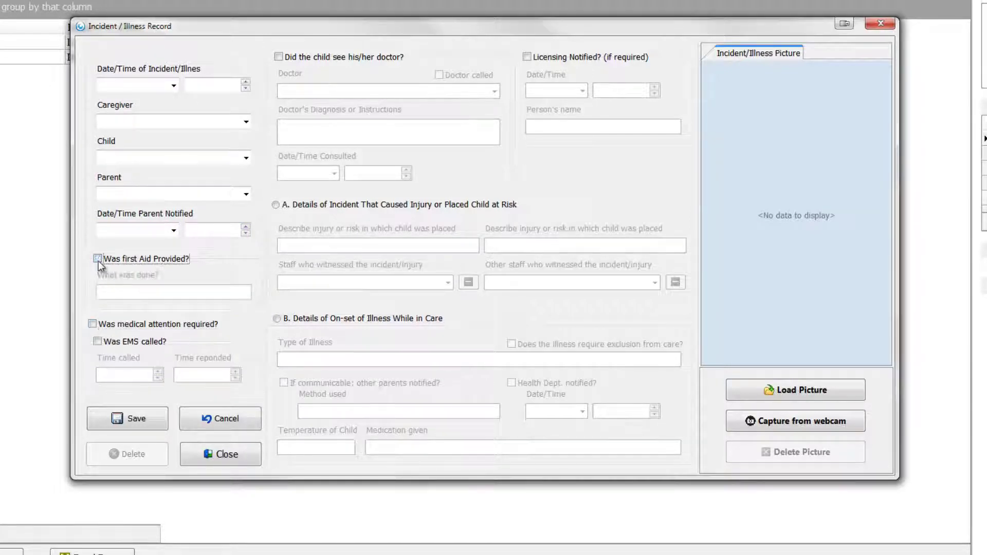
Tick then clear doctor and licensing boxes, enable the incident section, then the illness-while-in-care section.
{"action": "left_click", "coordinate": [280, 62]}
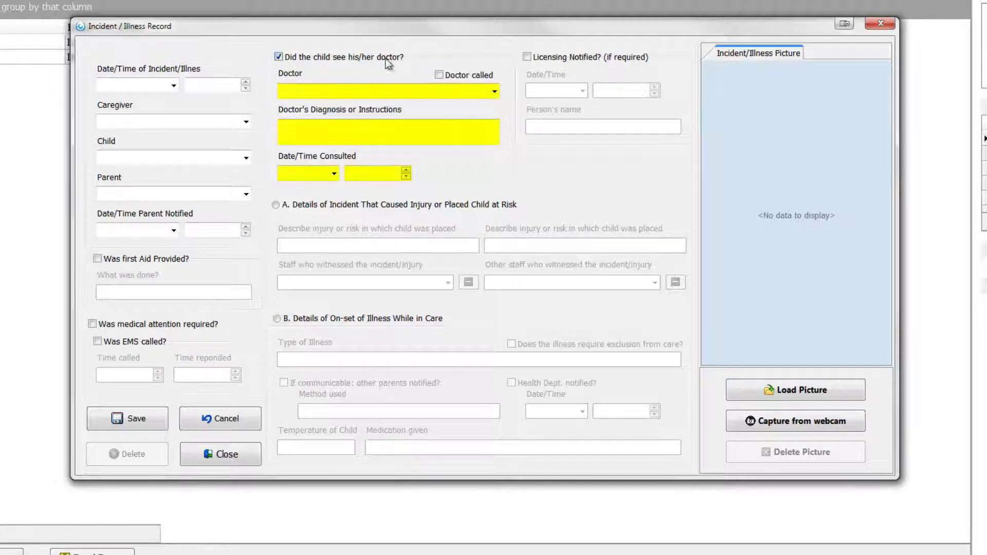
{"action": "left_click", "coordinate": [534, 57]}
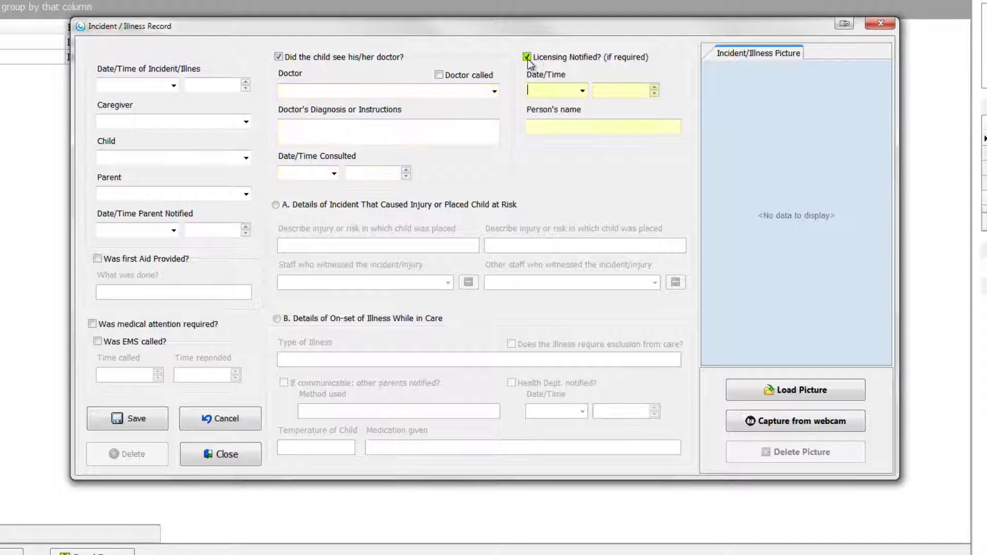
{"action": "left_click", "coordinate": [528, 57]}
{"action": "left_click", "coordinate": [280, 57]}
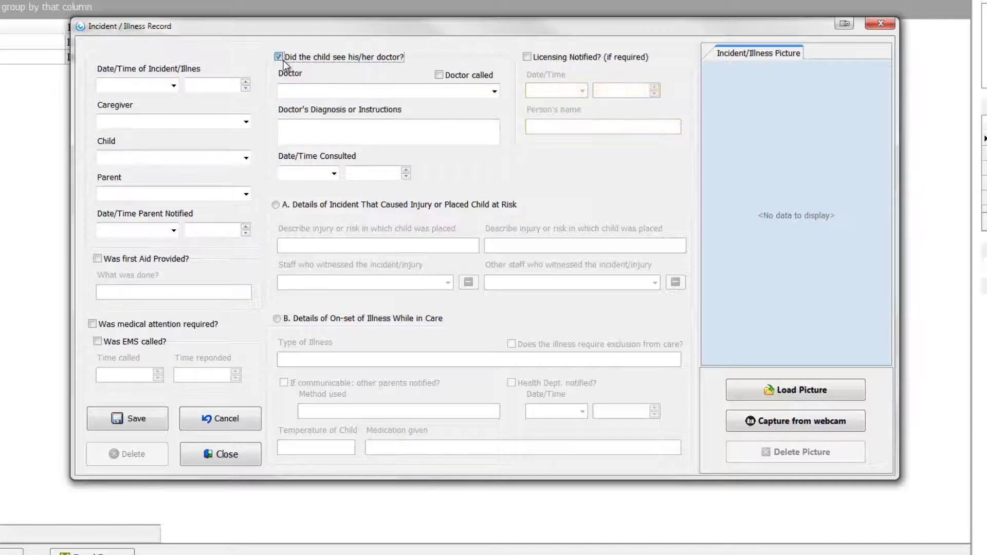
{"action": "left_click", "coordinate": [277, 206]}
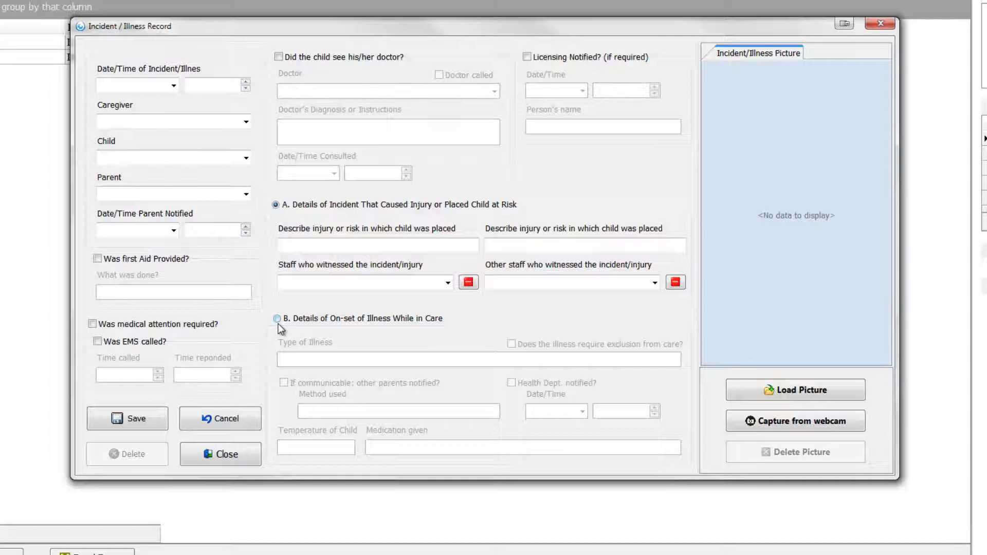
{"action": "left_click", "coordinate": [277, 318]}
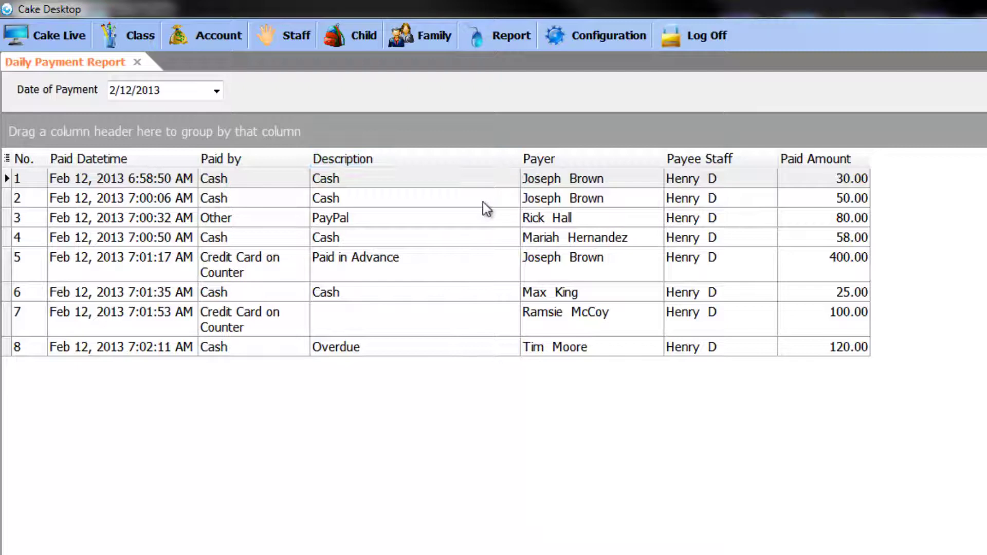
Sort payments by Paid Amount largest first; move Paid Amount beside Paid Datetime and Payer beside Paid by.
{"action": "left_click", "coordinate": [839, 159]}
{"action": "left_click", "coordinate": [838, 159]}
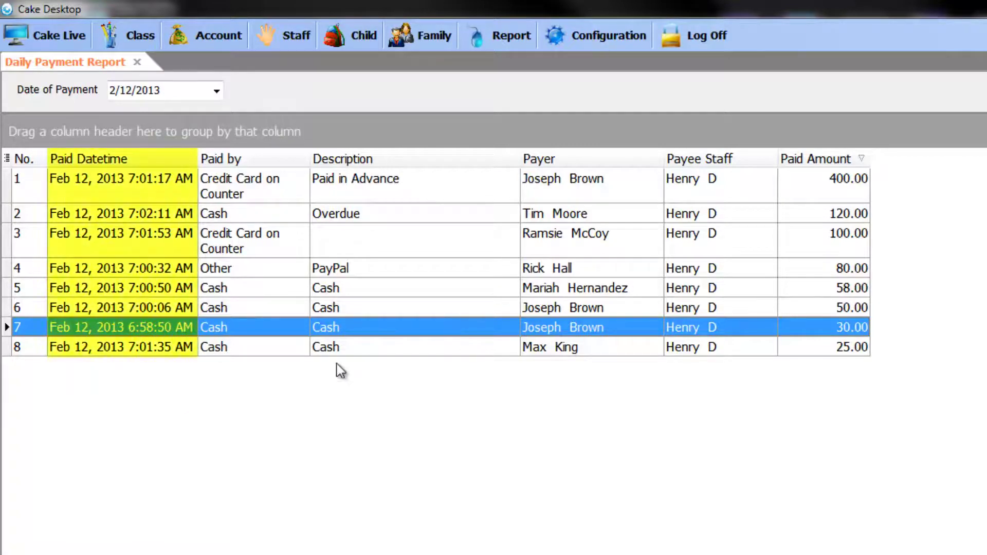
{"action": "left_click_drag", "start_coordinate": [816, 159], "coordinate": [203, 161]}
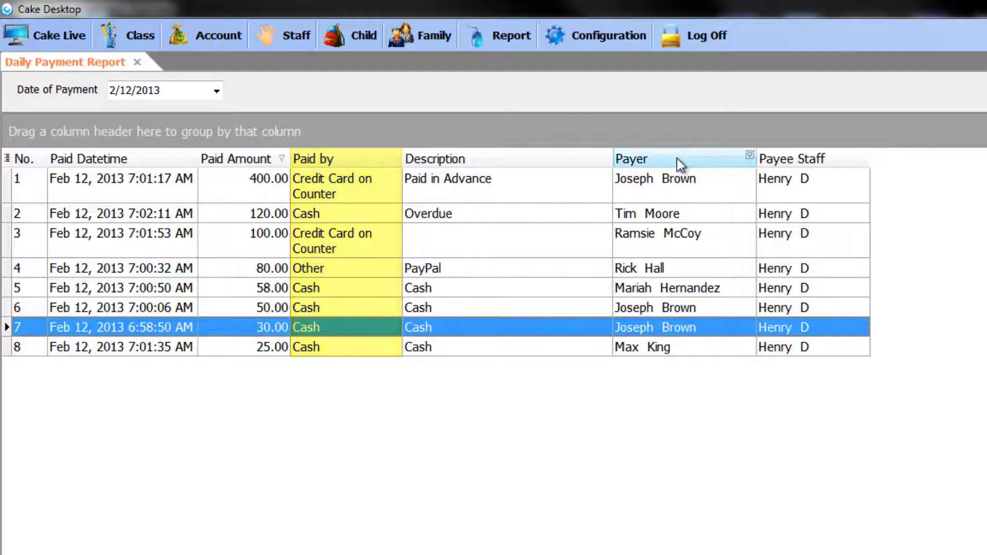
{"action": "left_click_drag", "start_coordinate": [679, 161], "coordinate": [402, 163]}
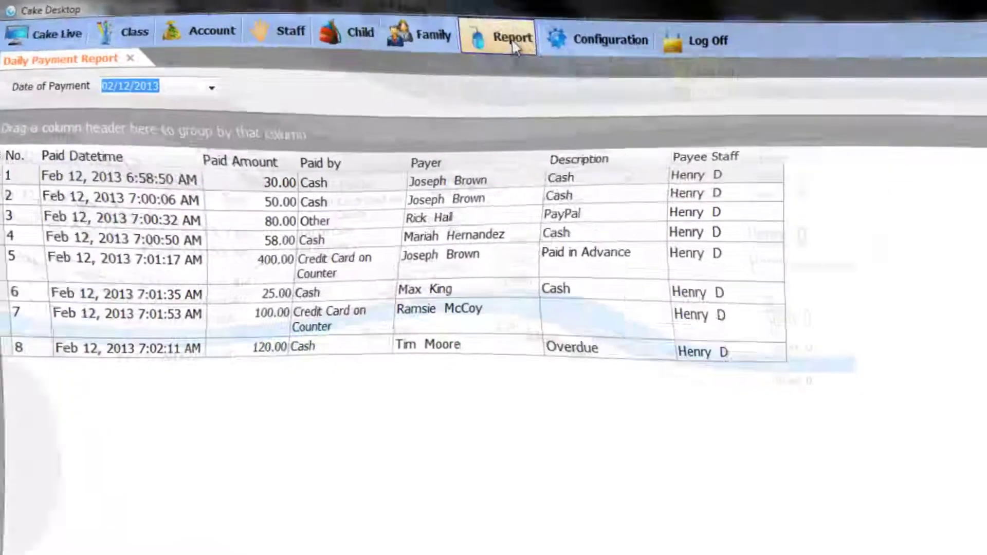
Bring up the Daily Expense Report and narrow its Post ($) and Description columns.
{"action": "left_click", "coordinate": [505, 35]}
{"action": "left_click", "coordinate": [522, 186]}
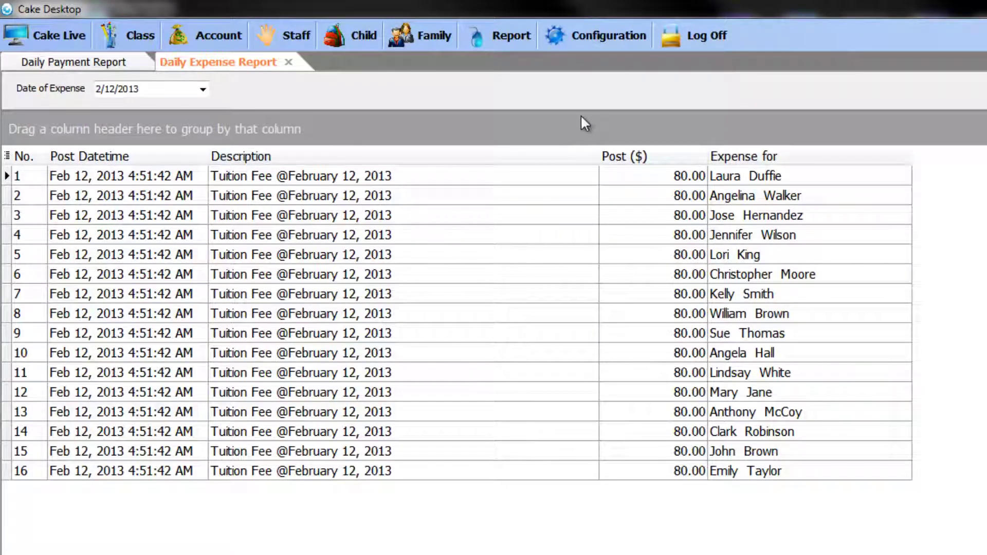
{"action": "left_click_drag", "start_coordinate": [709, 157], "coordinate": [662, 158]}
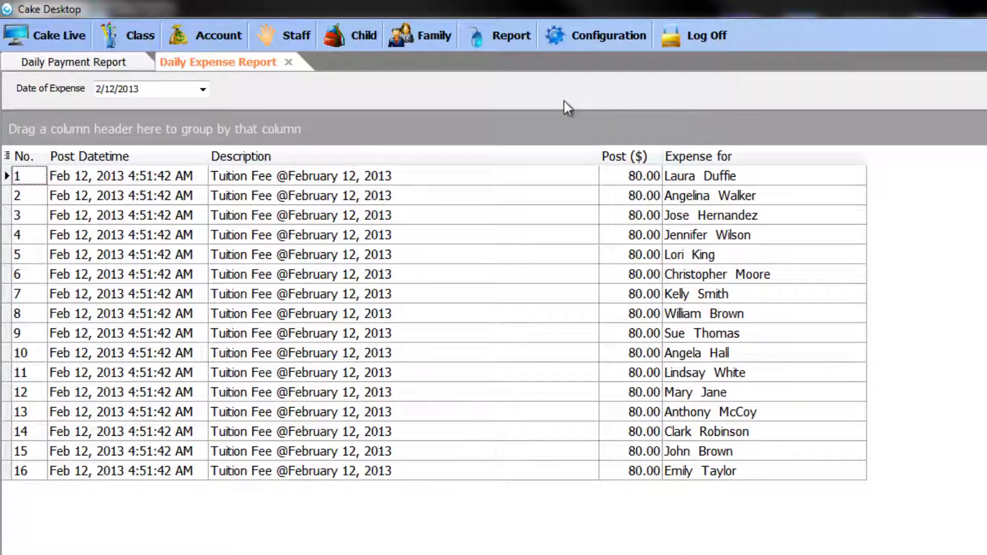
{"action": "left_click_drag", "start_coordinate": [599, 157], "coordinate": [413, 156]}
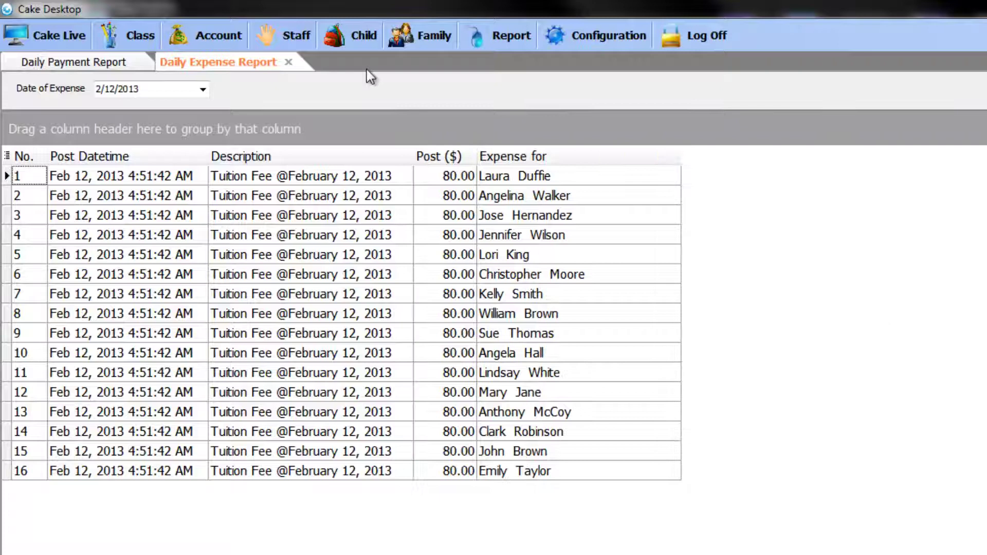
Check the expense date in the calendar, keeping 2/12/2013.
{"action": "left_click", "coordinate": [201, 92]}
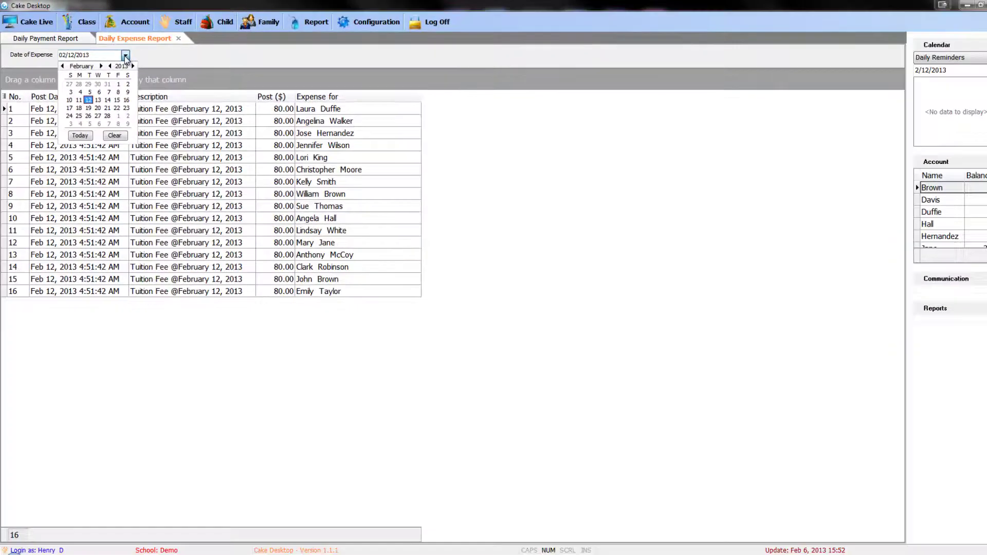
{"action": "left_click", "coordinate": [125, 56]}
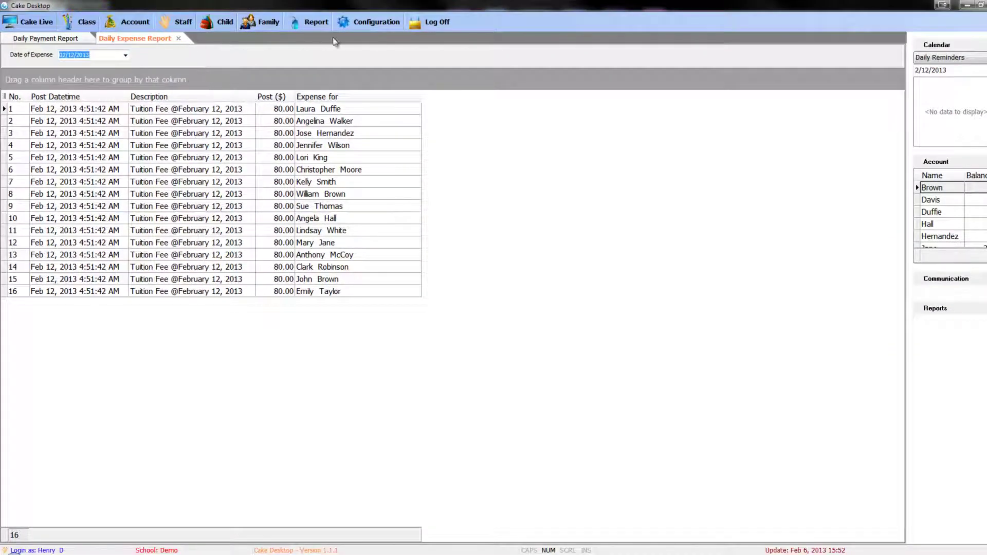
Start logging off, bringing up the Confirm to log off dialog.
{"action": "left_click", "coordinate": [439, 22]}
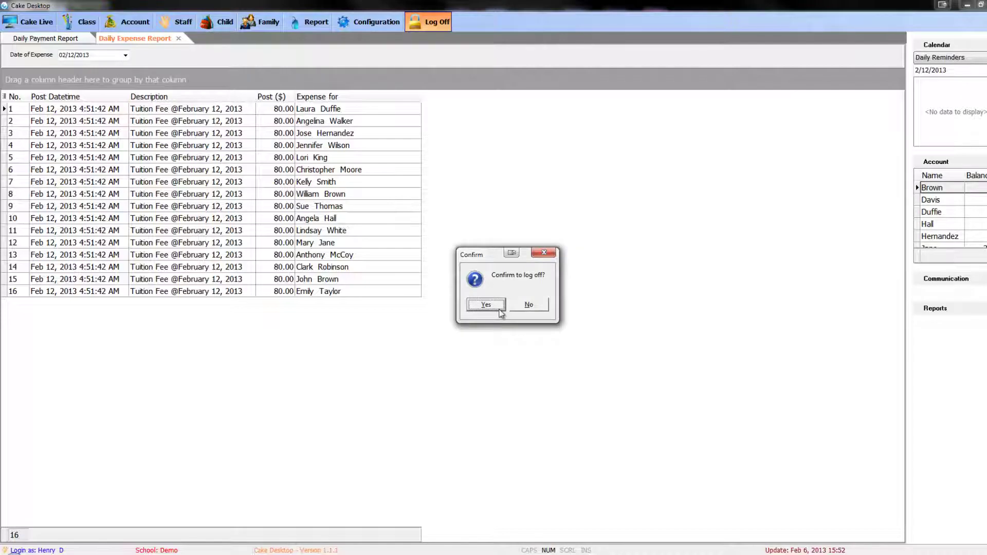